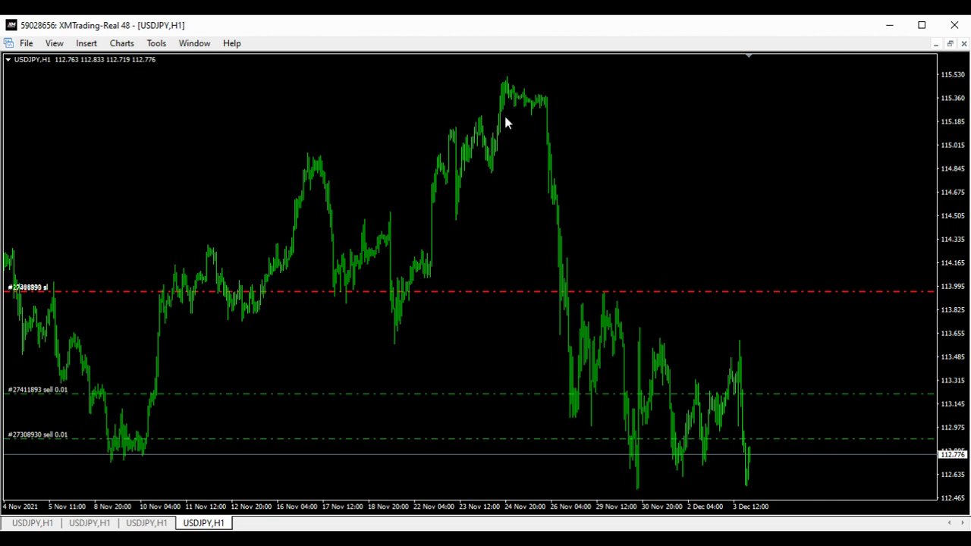
- Insert a horizontal line on the USDJPY H1 chart at about 113.86, just below the stop-loss level
{"action": "left_click", "coordinate": [54, 45]}
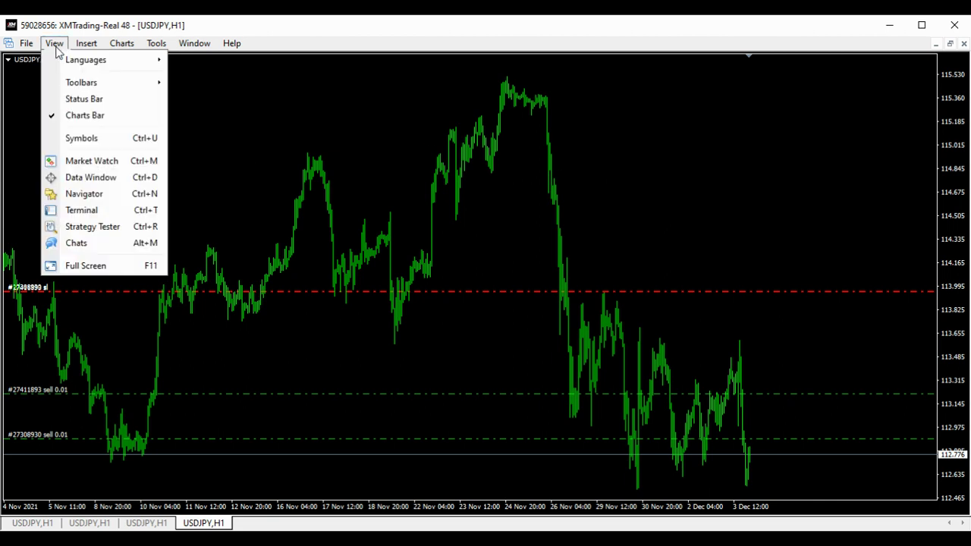
{"action": "mouse_move", "coordinate": [83, 49]}
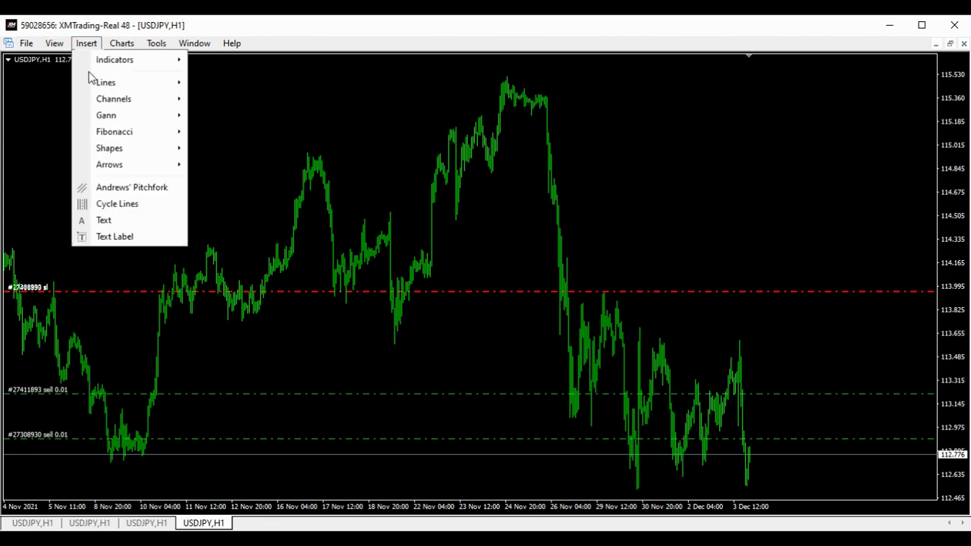
{"action": "mouse_move", "coordinate": [103, 85]}
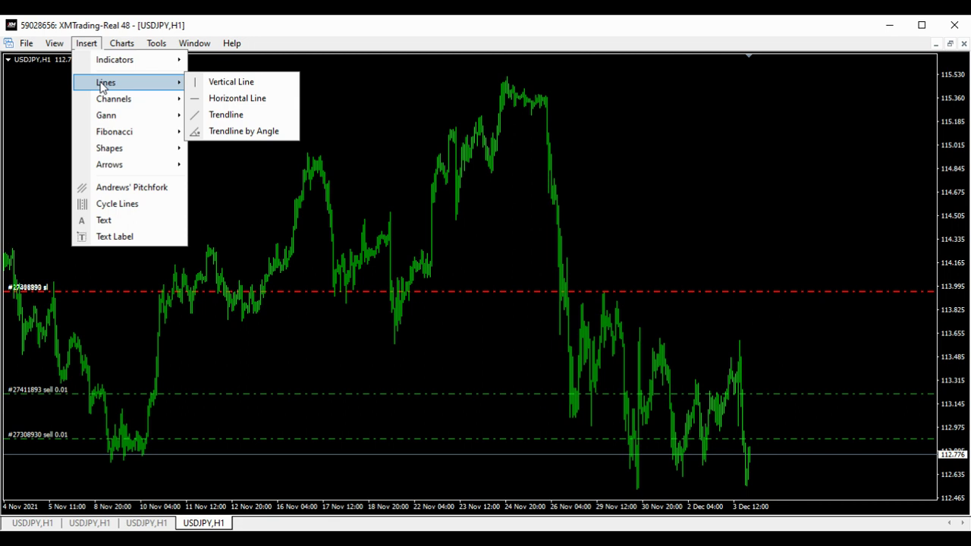
{"action": "left_click", "coordinate": [241, 98]}
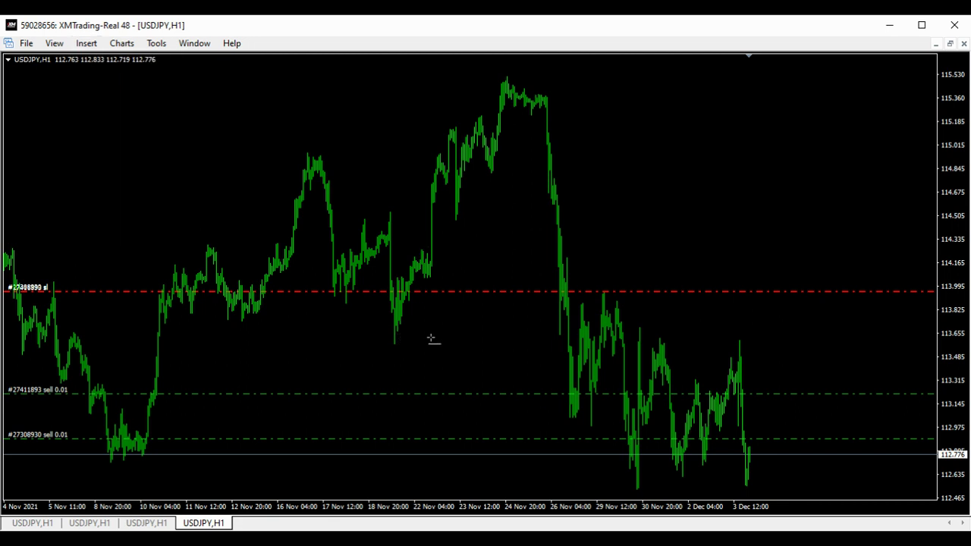
{"action": "left_click", "coordinate": [338, 305]}
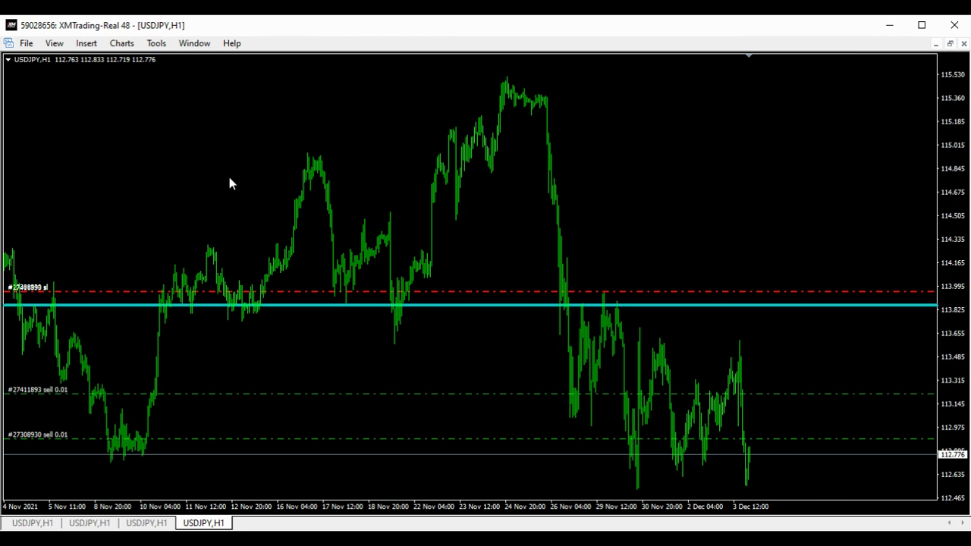
- Insert a second horizontal line above the first and adjust it to about 114.53, touching the mid-November swing high
{"action": "left_click", "coordinate": [88, 45]}
{"action": "mouse_move", "coordinate": [113, 87]}
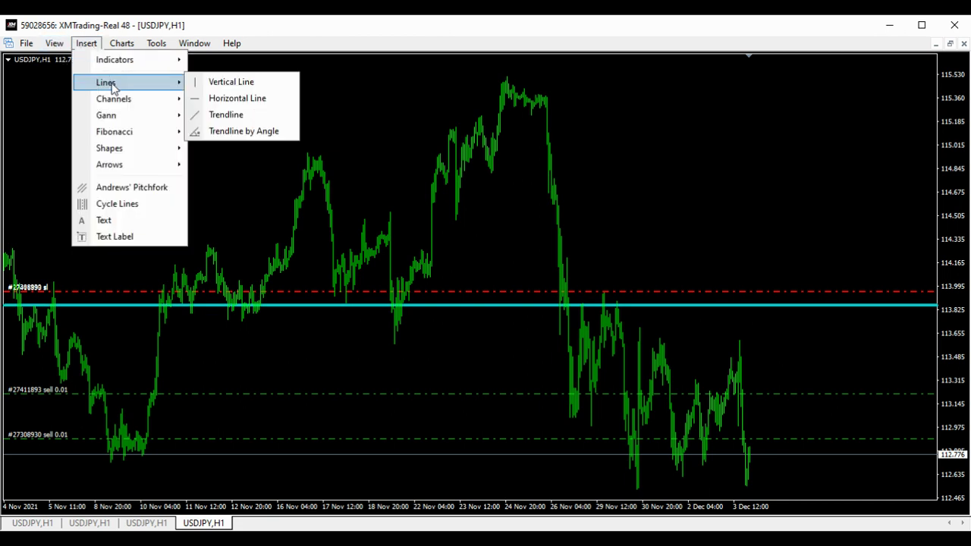
{"action": "left_click", "coordinate": [240, 103]}
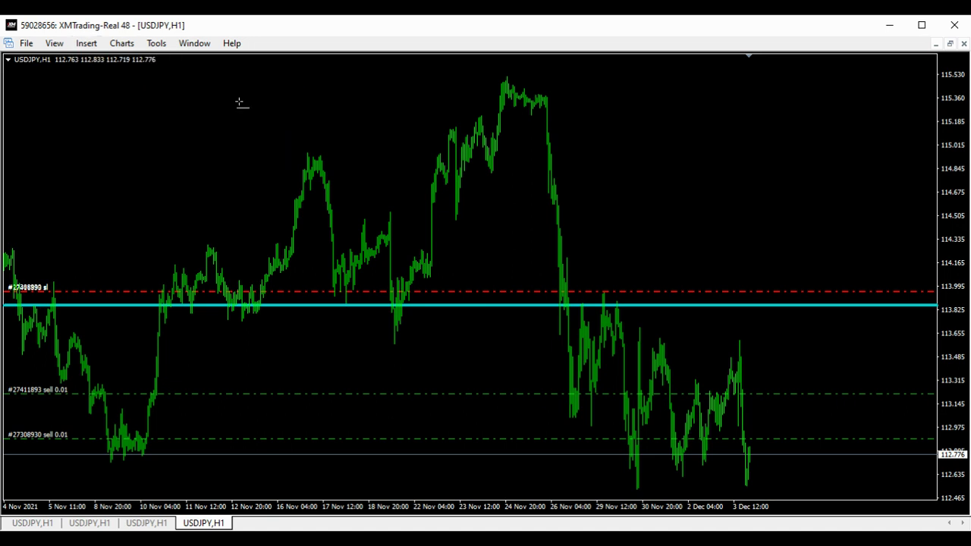
{"action": "left_click", "coordinate": [388, 204]}
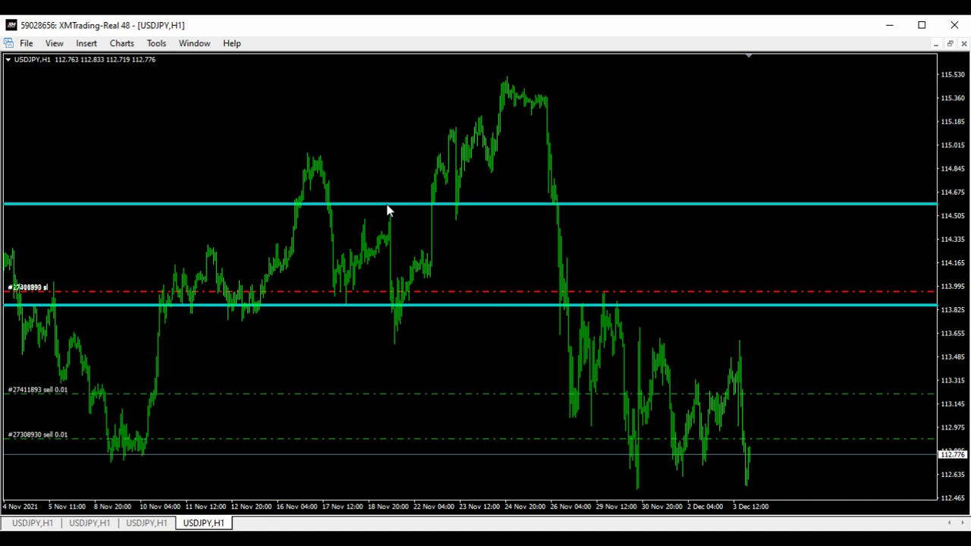
{"action": "double_click", "coordinate": [610, 206]}
{"action": "left_click_drag", "start_coordinate": [610, 204], "coordinate": [610, 214]}
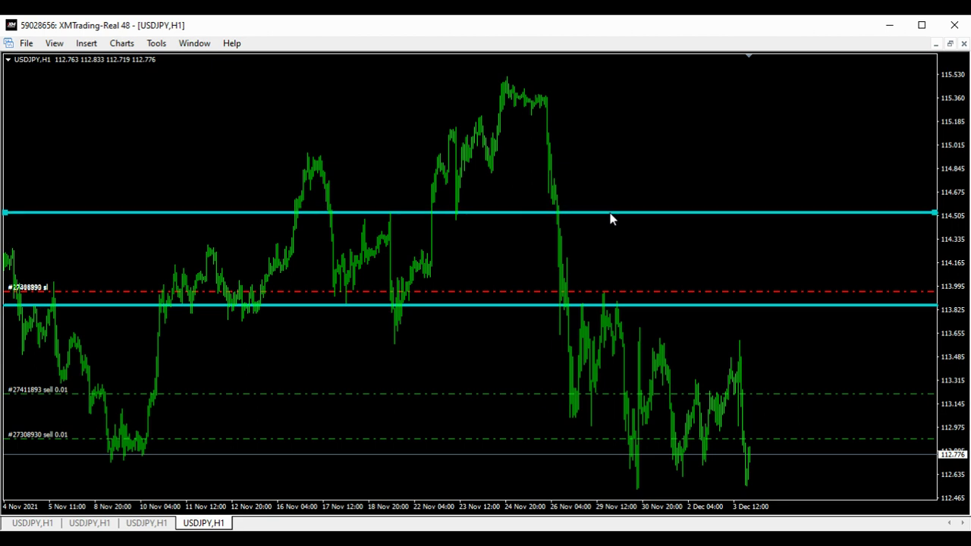
{"action": "double_click", "coordinate": [611, 219]}
{"action": "mouse_move", "coordinate": [604, 302]}
- Insert a third horizontal line at about 113.03, under the late-November lows and between the two sell order levels
{"action": "left_click", "coordinate": [57, 44]}
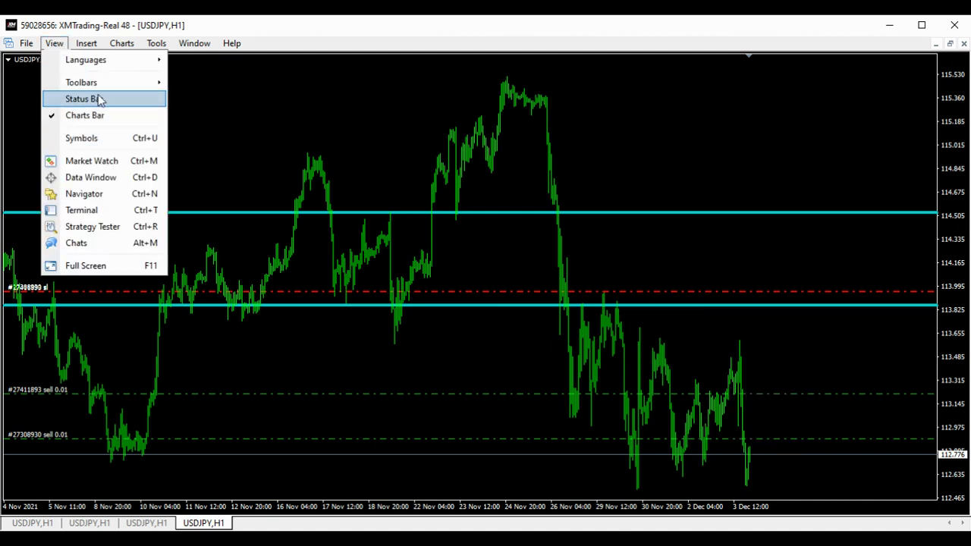
{"action": "left_click", "coordinate": [97, 53]}
{"action": "left_click", "coordinate": [86, 43]}
{"action": "mouse_move", "coordinate": [98, 90]}
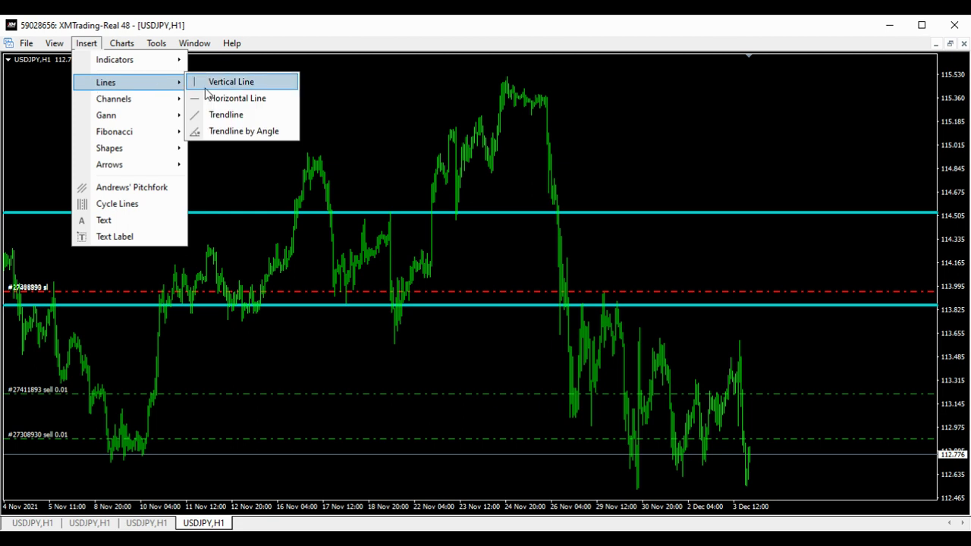
{"action": "left_click", "coordinate": [218, 99]}
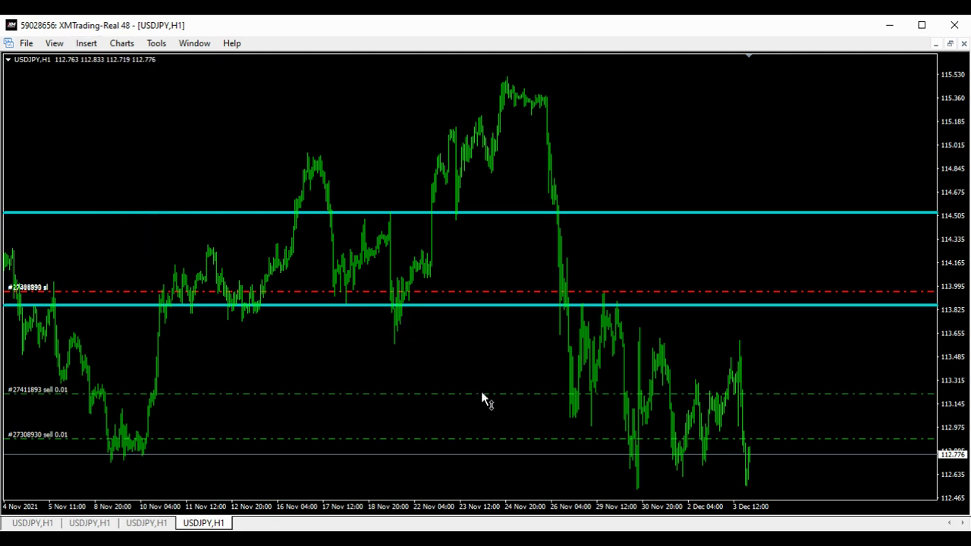
{"action": "left_click", "coordinate": [559, 420]}
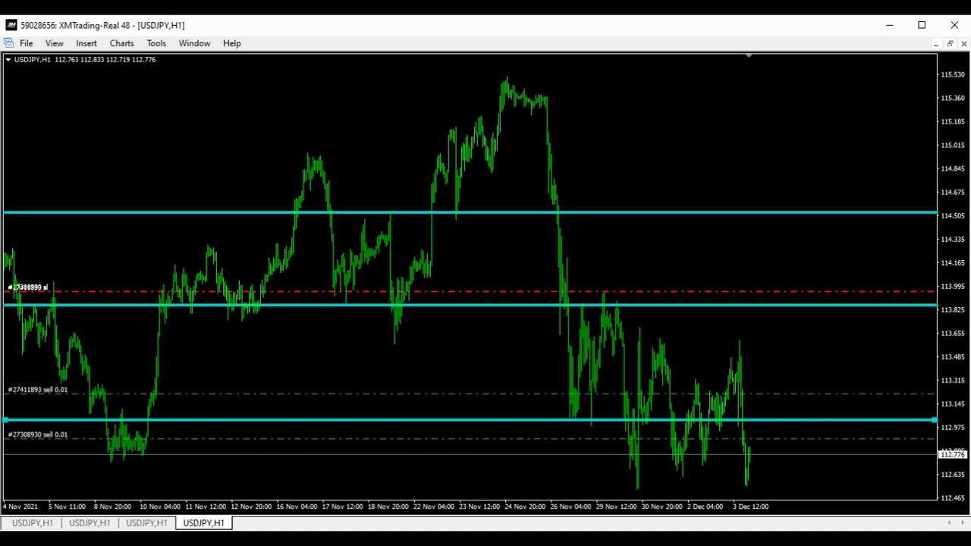
- Color the lowest horizontal line LawnGreen and nudge it to about 113.04
{"action": "double_click", "coordinate": [559, 420]}
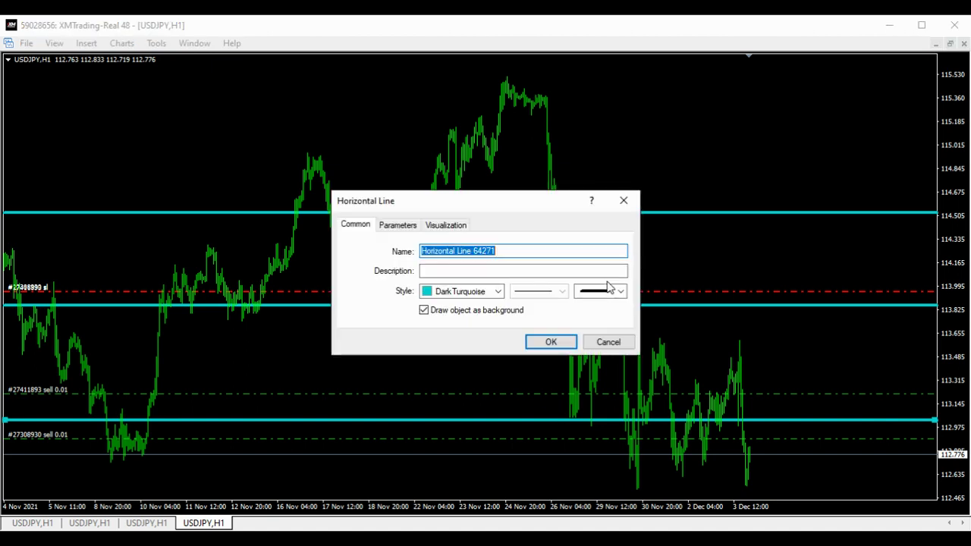
{"action": "left_click", "coordinate": [498, 292]}
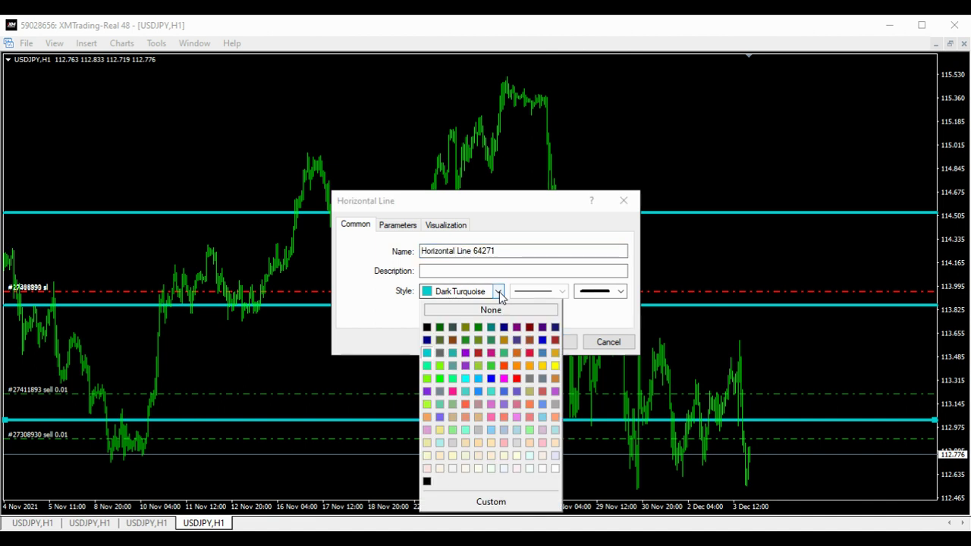
{"action": "left_click", "coordinate": [439, 367]}
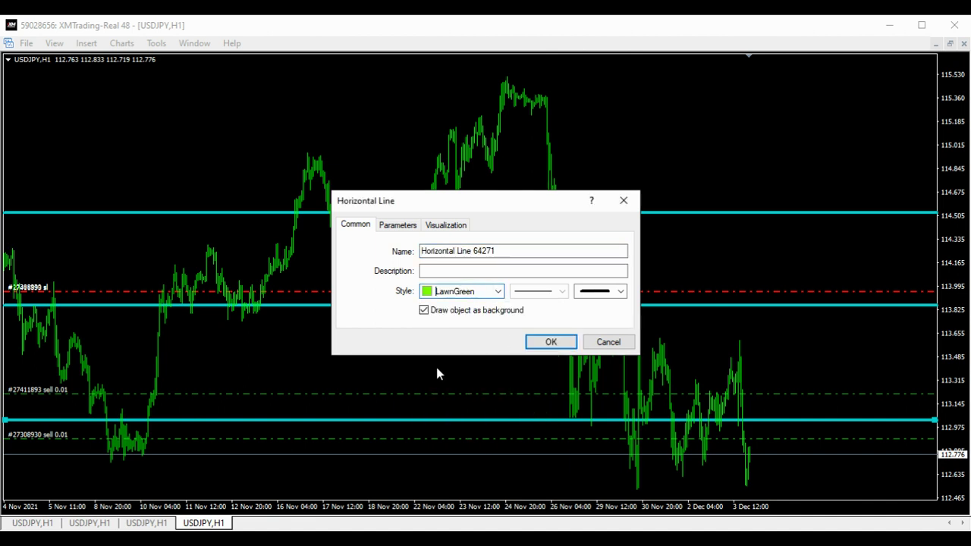
{"action": "left_click", "coordinate": [547, 342]}
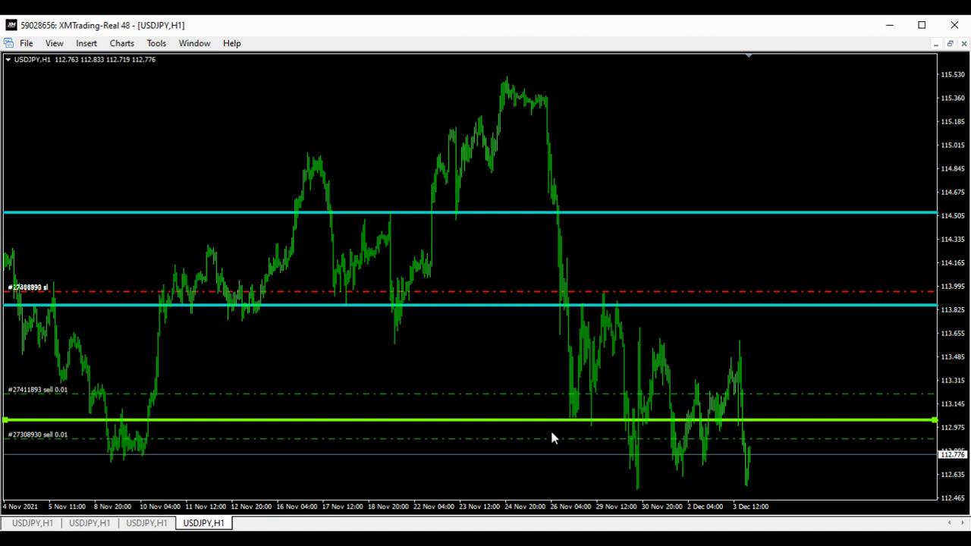
{"action": "left_click_drag", "start_coordinate": [552, 421], "coordinate": [552, 420]}
{"action": "double_click", "coordinate": [552, 420]}
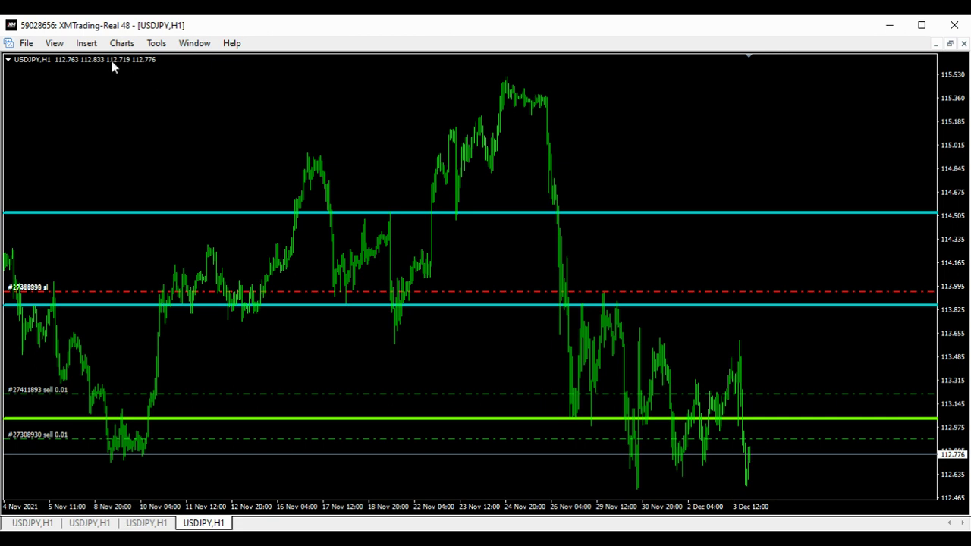
- Leave full-screen mode and add the Bollinger Bands indicator to the chart with the offered parameters
{"action": "left_click", "coordinate": [54, 43]}
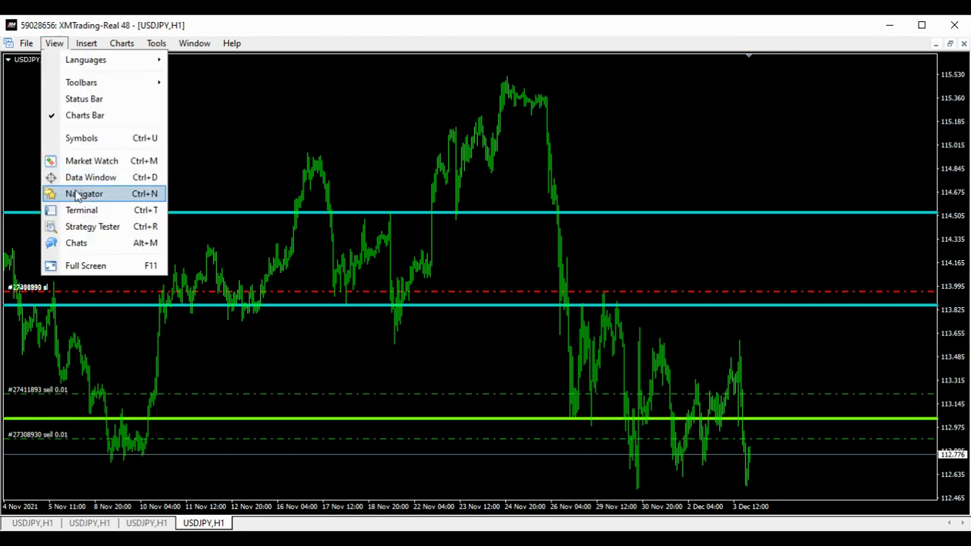
{"action": "left_click", "coordinate": [81, 267]}
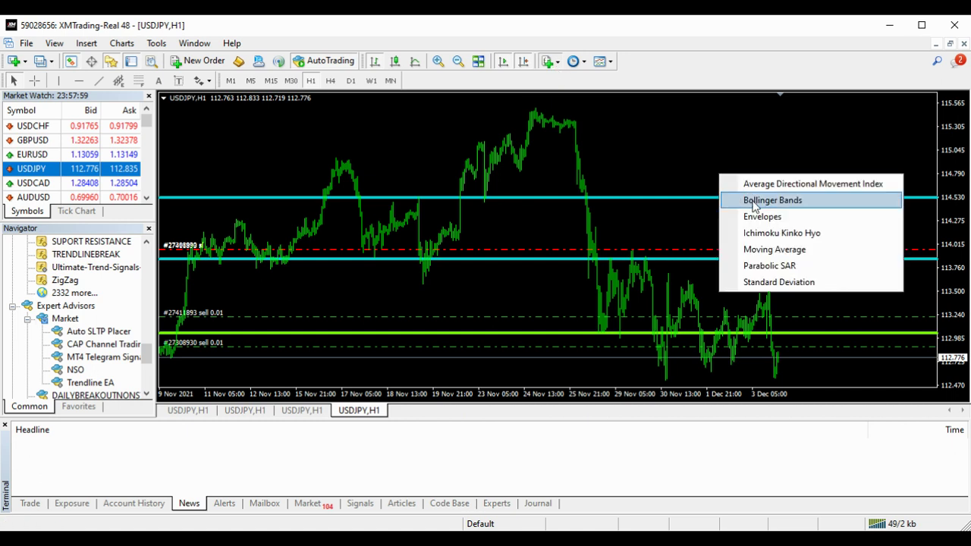
{"action": "left_click", "coordinate": [754, 201]}
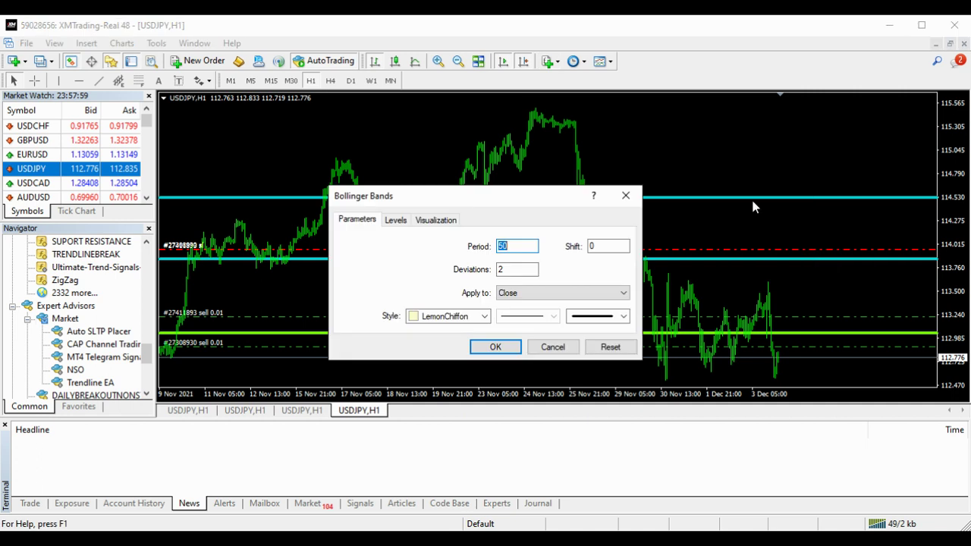
{"action": "left_click", "coordinate": [496, 347]}
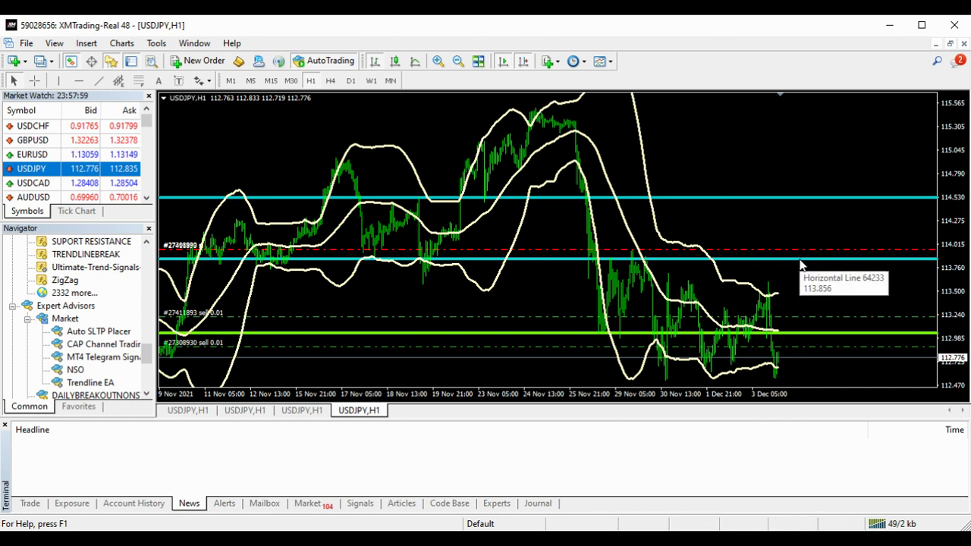
- Move the green horizontal line down to the recent price lows at about 112.59, near the lower Bollinger band
{"action": "double_click", "coordinate": [800, 336]}
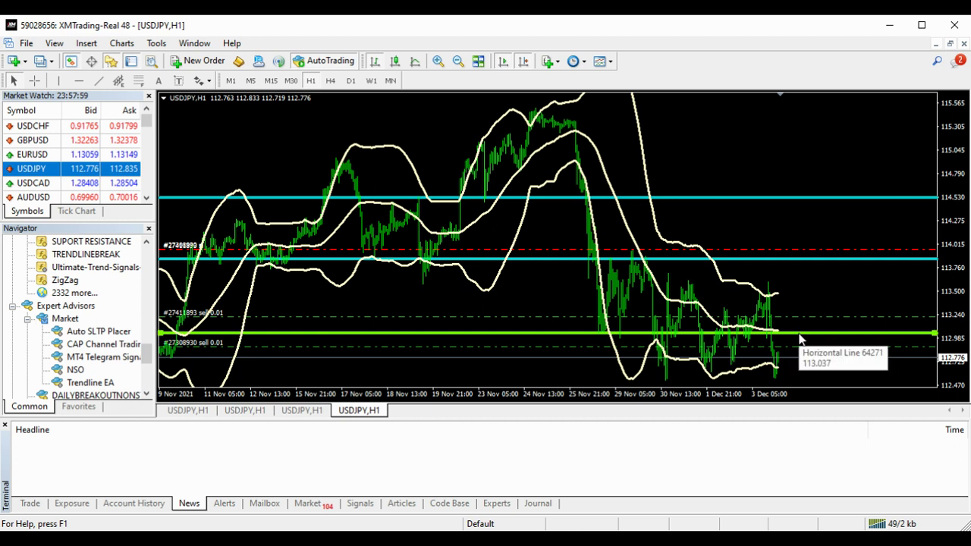
{"action": "left_click_drag", "start_coordinate": [800, 340], "coordinate": [795, 377]}
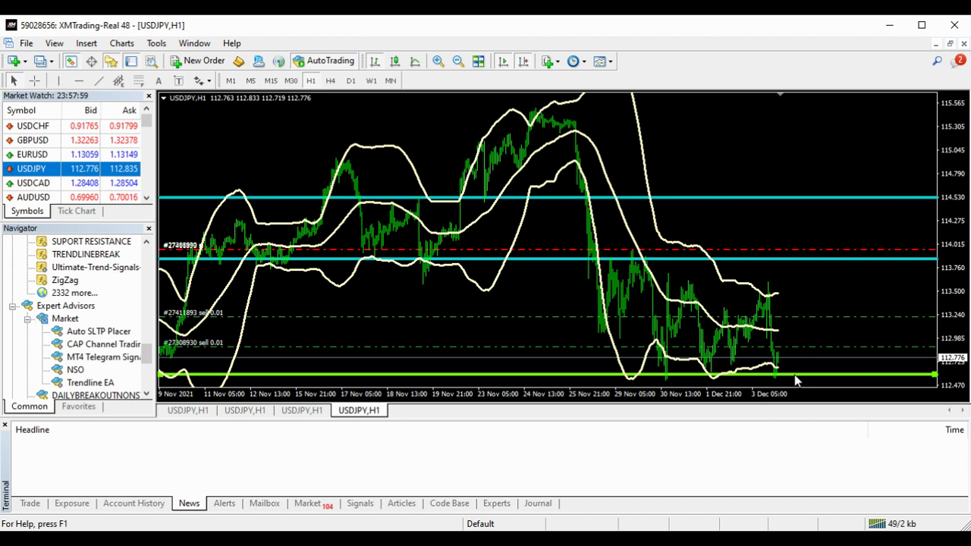
- Move the upper turquoise line to the middle Bollinger band at about 113.04 and the other turquoise line to the upper band at about 113.44
{"action": "double_click", "coordinate": [809, 198]}
{"action": "left_click_drag", "start_coordinate": [808, 204], "coordinate": [814, 339]}
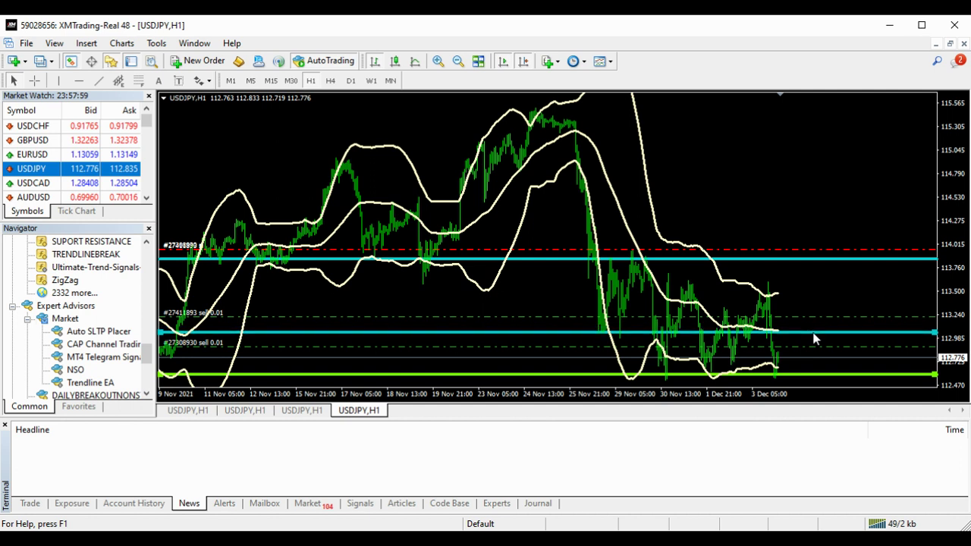
{"action": "left_click", "coordinate": [814, 339]}
{"action": "left_click_drag", "start_coordinate": [799, 266], "coordinate": [799, 304]}
{"action": "left_click", "coordinate": [799, 303]}
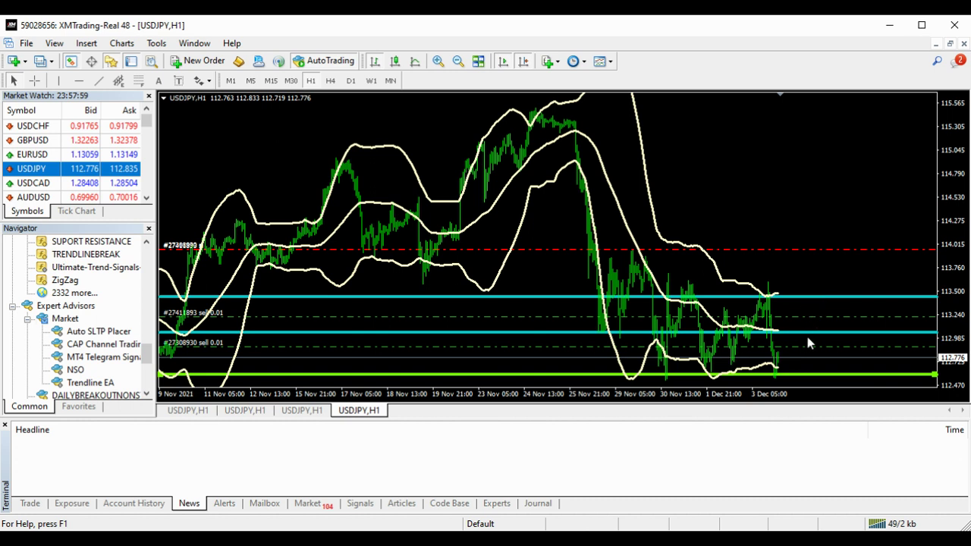
- Move the green horizontal line up to about 113.12, just above the turquoise line on the middle Bollinger band
{"action": "left_click", "coordinate": [795, 375]}
{"action": "double_click", "coordinate": [796, 375]}
{"action": "left_click_drag", "start_coordinate": [798, 377], "coordinate": [807, 325]}
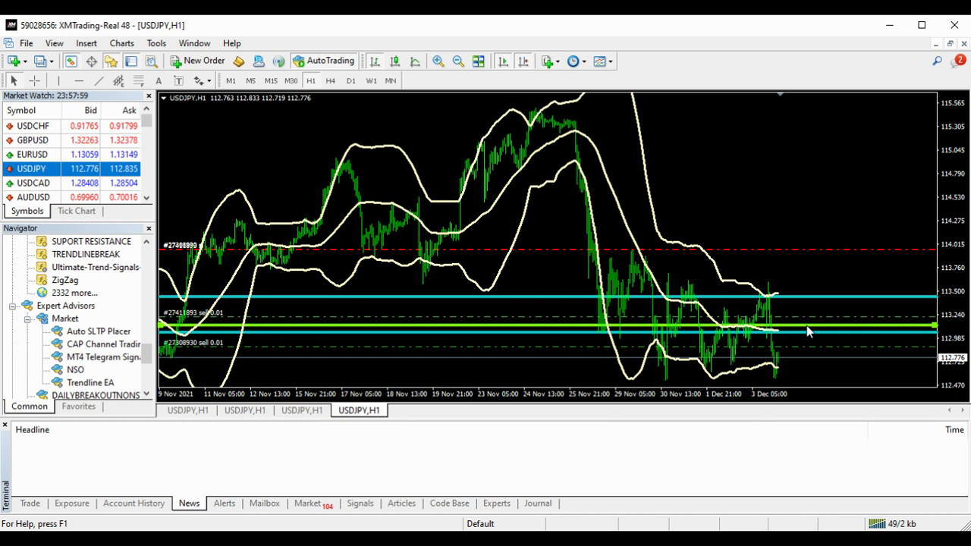
{"action": "double_click", "coordinate": [806, 326]}
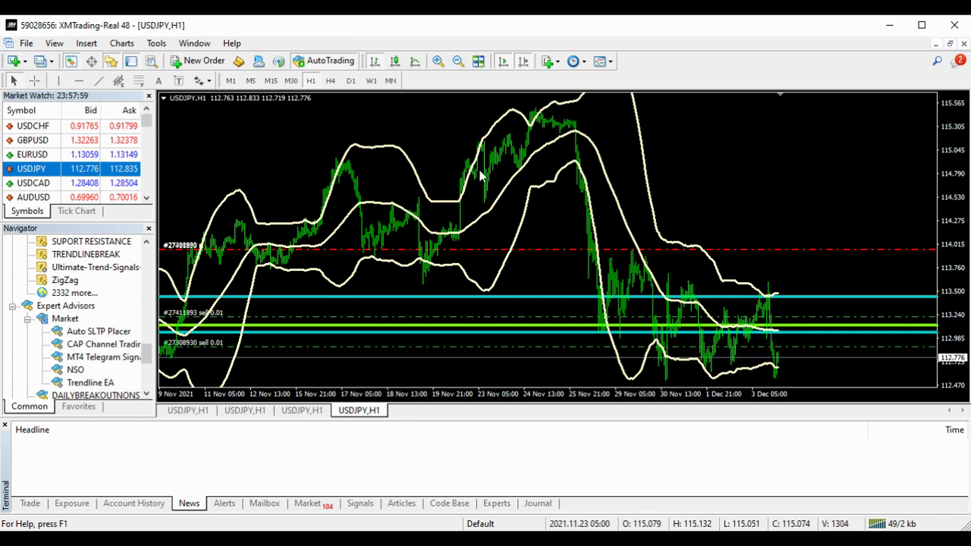
- Switch the chart to the H4 timeframe and draw a descending trendline from the late-November high at about 115.45
{"action": "left_click", "coordinate": [331, 81]}
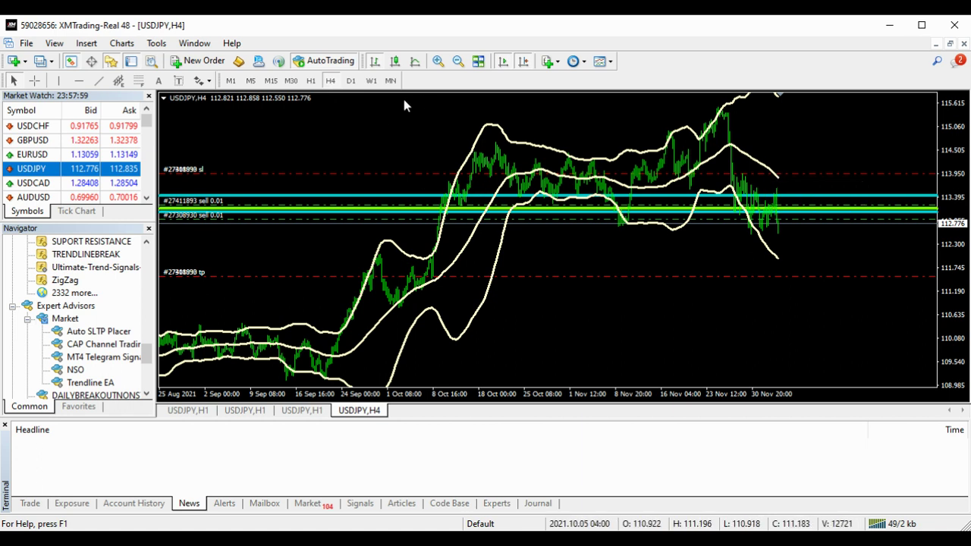
{"action": "left_click", "coordinate": [99, 81]}
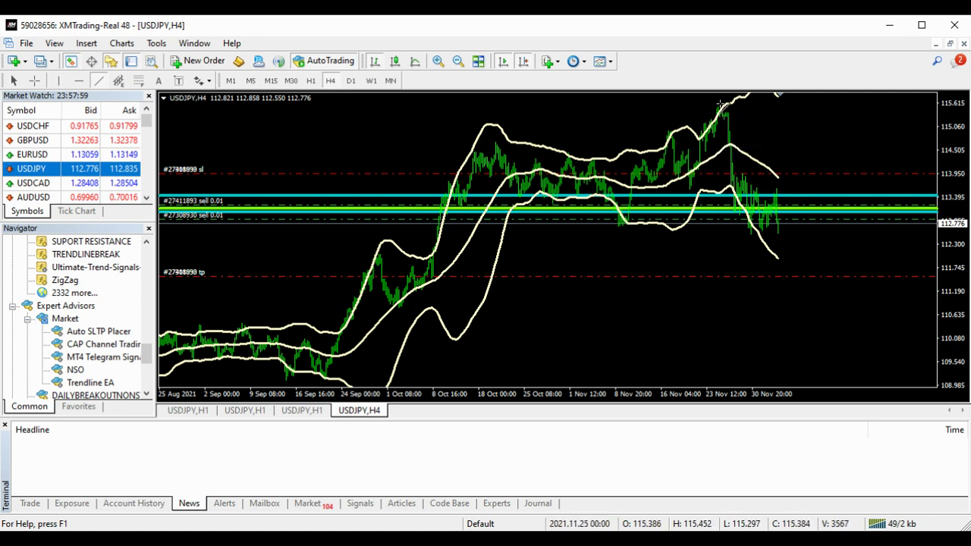
{"action": "left_click_drag", "start_coordinate": [719, 104], "coordinate": [765, 153]}
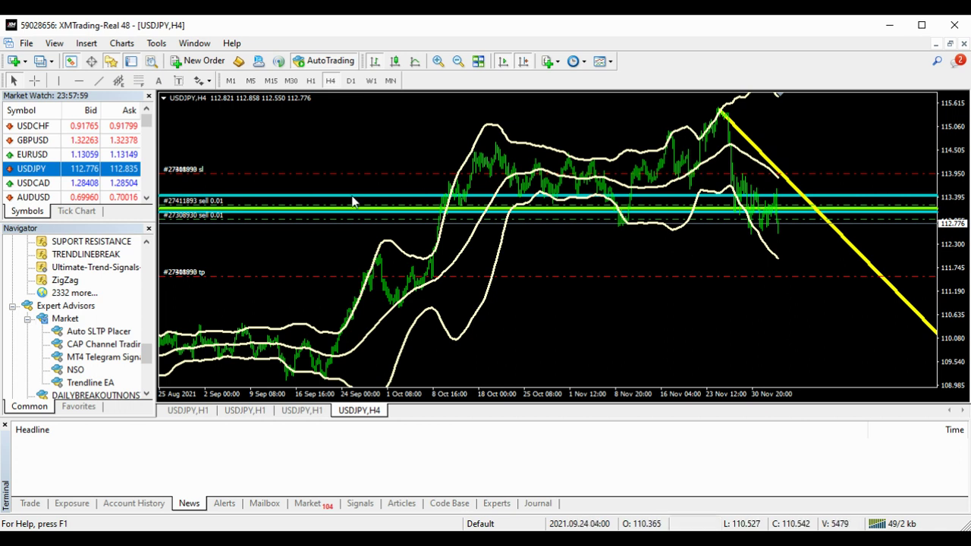
- Add a horizontal line below the take-profit level and adjust its height to about 111.17
{"action": "left_click", "coordinate": [79, 80]}
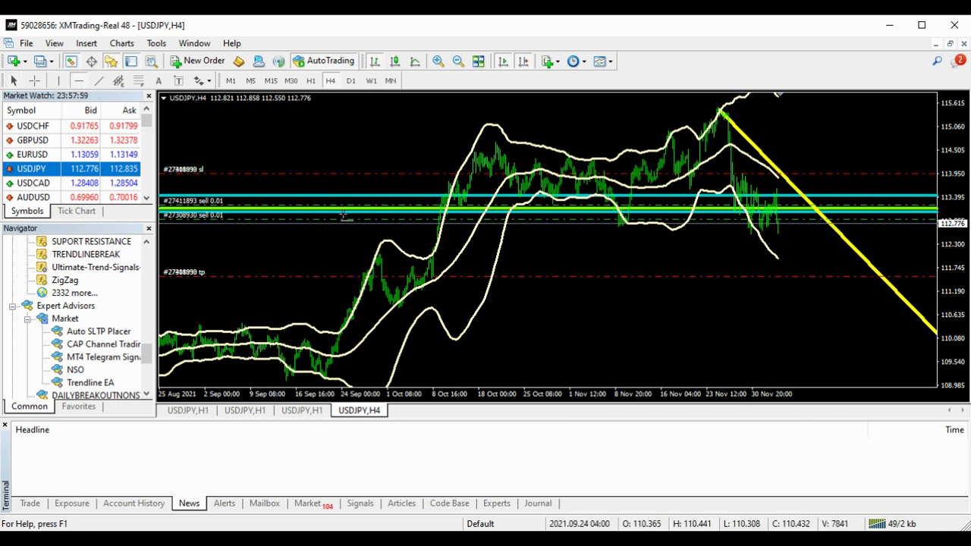
{"action": "left_click", "coordinate": [339, 285]}
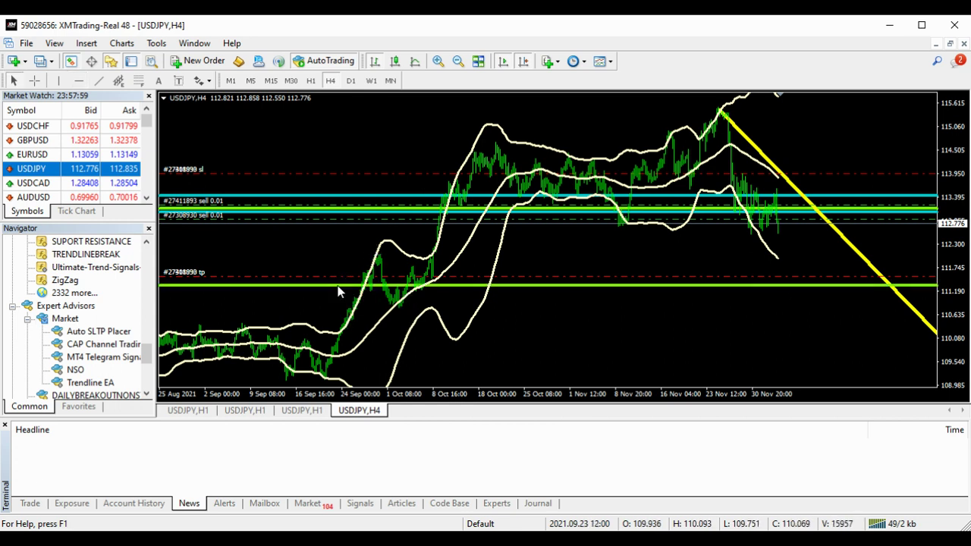
{"action": "double_click", "coordinate": [558, 286]}
{"action": "left_click_drag", "start_coordinate": [558, 286], "coordinate": [557, 307]}
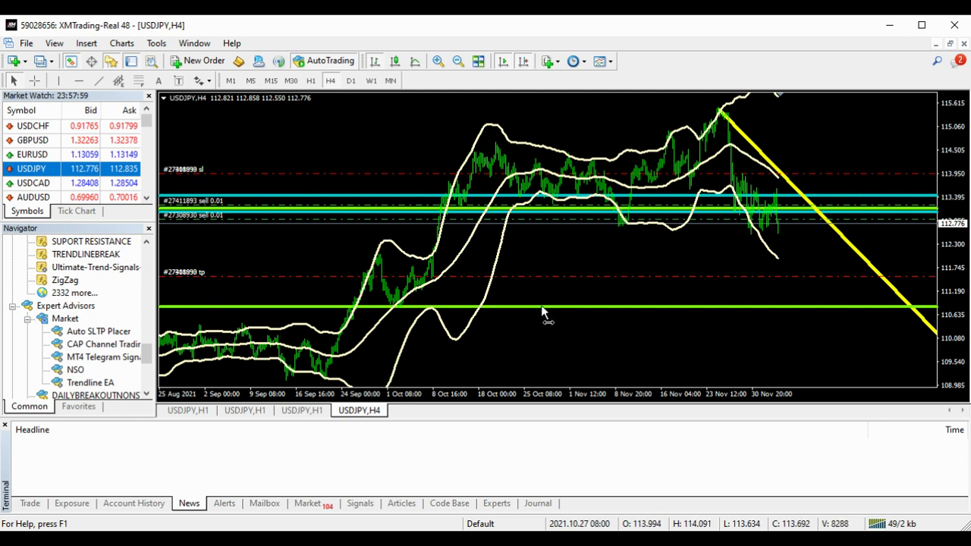
{"action": "left_click_drag", "start_coordinate": [542, 307], "coordinate": [543, 299]}
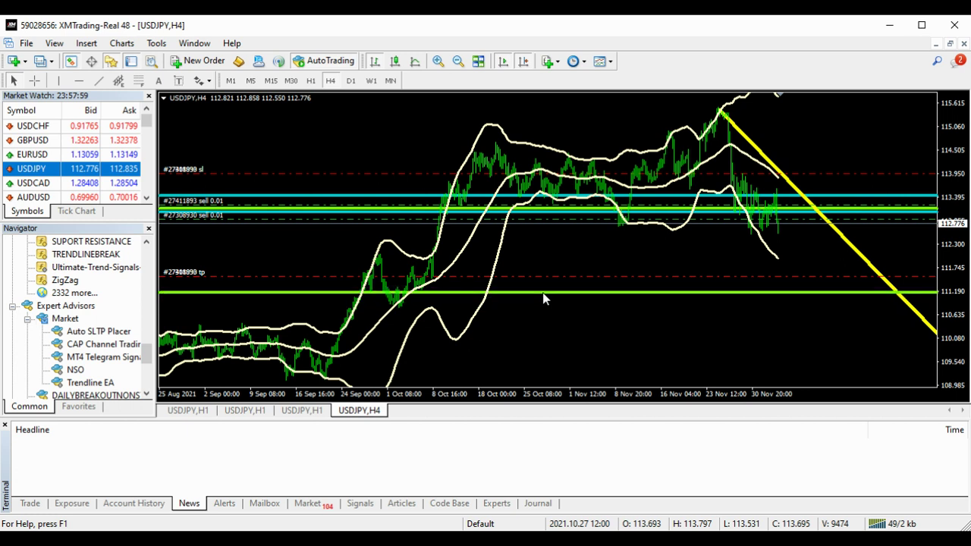
- Add two horizontal lines between the current price and the take-profit level, adjusting their heights to about 112.30 and 111.75
{"action": "left_click", "coordinate": [76, 82]}
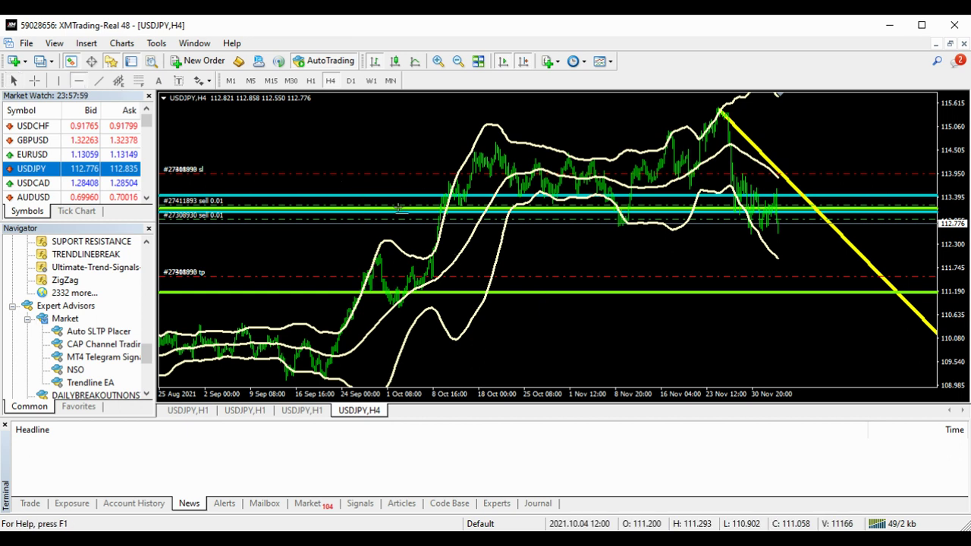
{"action": "left_click", "coordinate": [786, 258]}
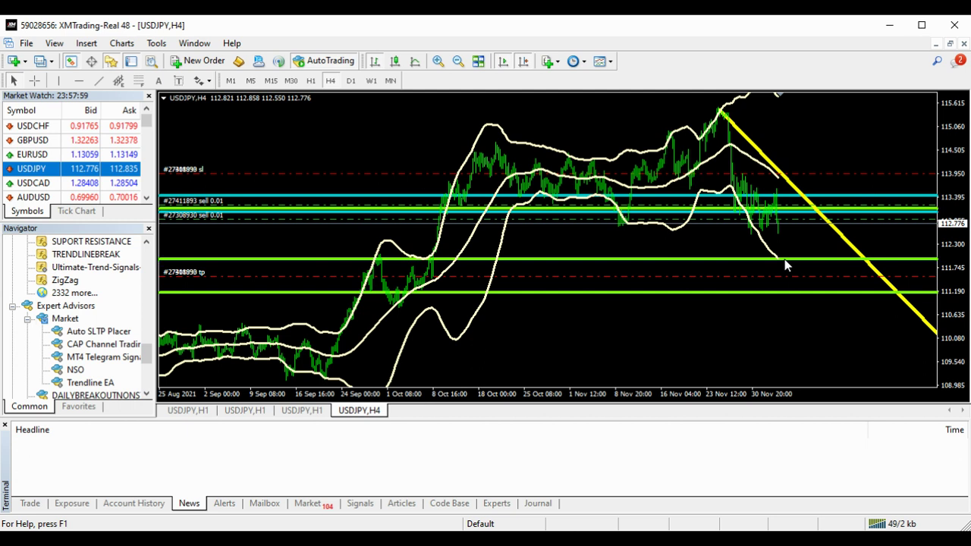
{"action": "left_click", "coordinate": [79, 81]}
{"action": "left_click", "coordinate": [911, 242]}
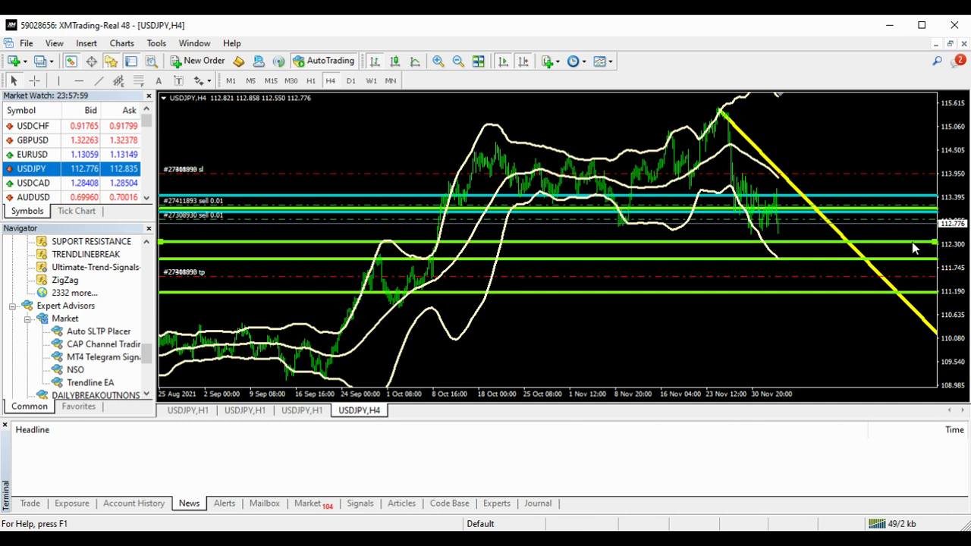
{"action": "left_click_drag", "start_coordinate": [913, 243], "coordinate": [914, 245]}
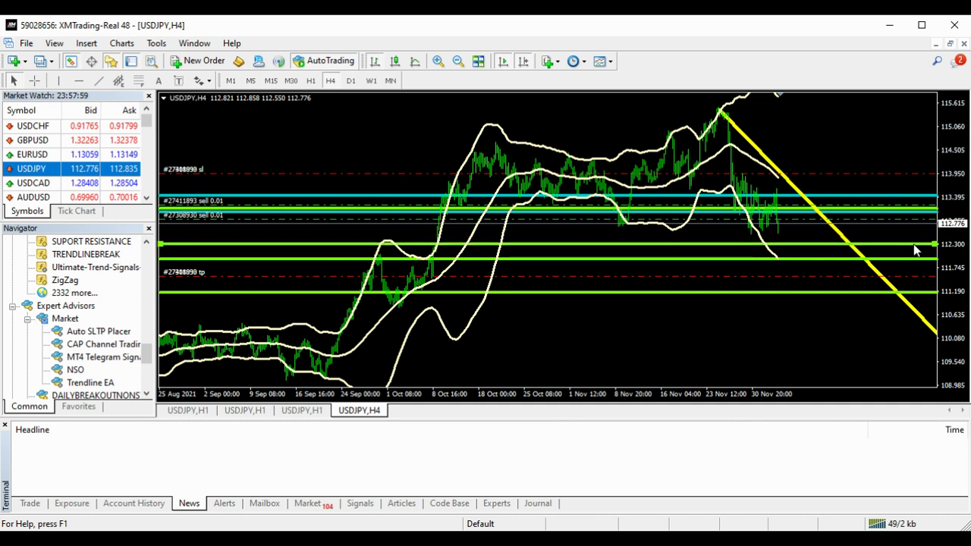
{"action": "left_click", "coordinate": [915, 250]}
{"action": "left_click_drag", "start_coordinate": [914, 259], "coordinate": [916, 268]}
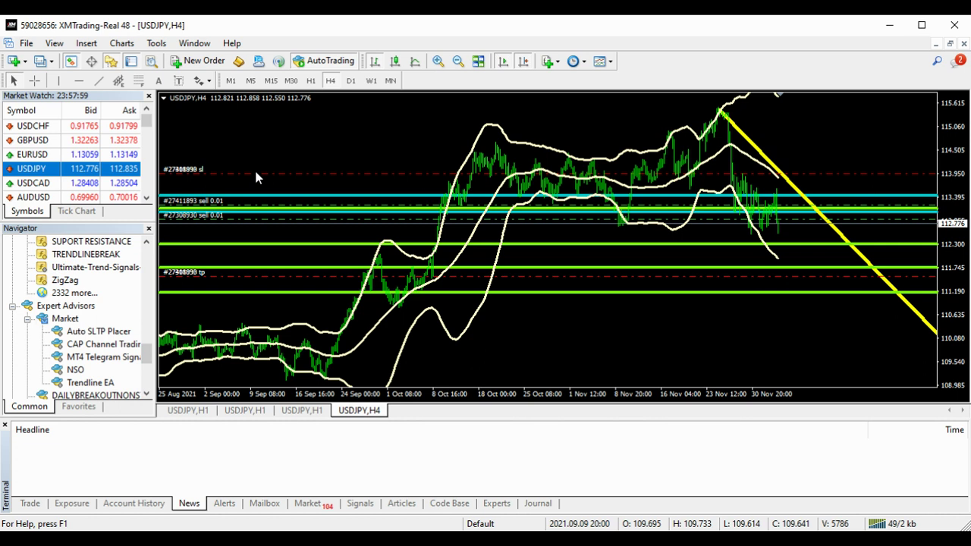
- Add another horizontal line below the existing ones, at the early-September highs, and adjust its height to about 110.38
{"action": "left_click", "coordinate": [79, 81]}
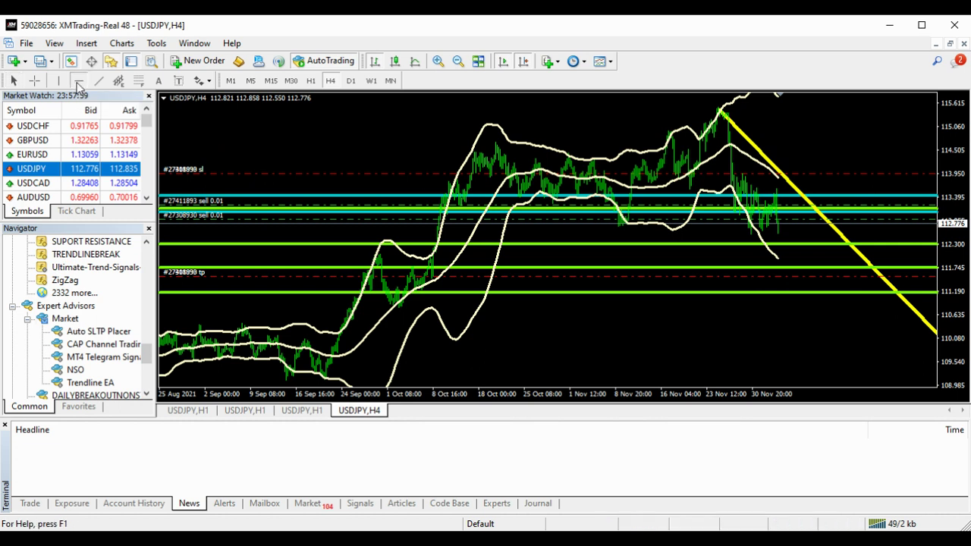
{"action": "left_click", "coordinate": [241, 321]}
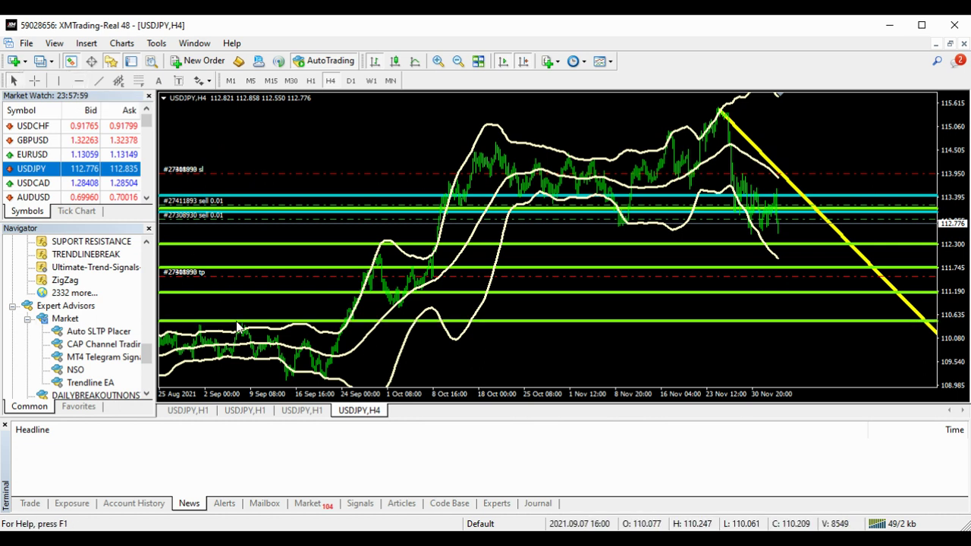
{"action": "double_click", "coordinate": [606, 322]}
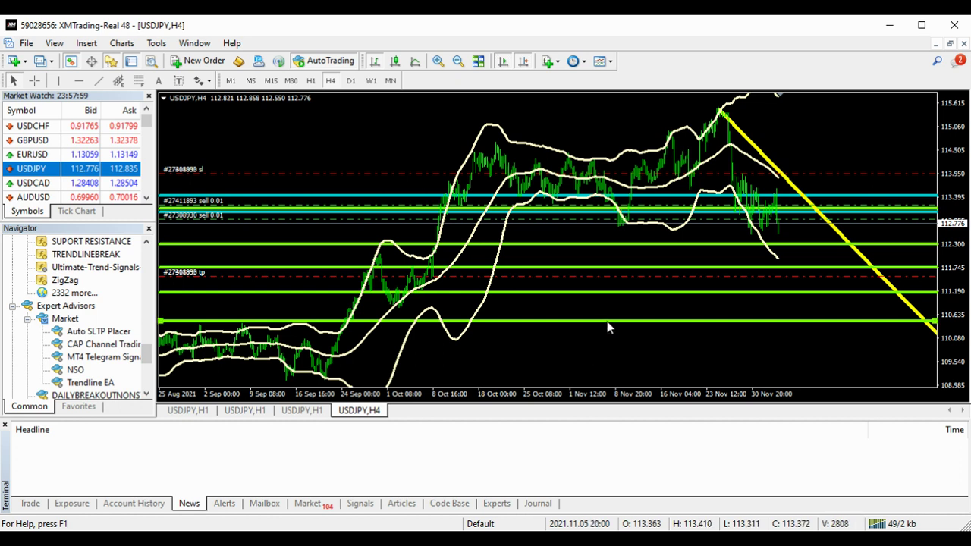
{"action": "left_click_drag", "start_coordinate": [607, 328], "coordinate": [607, 331]}
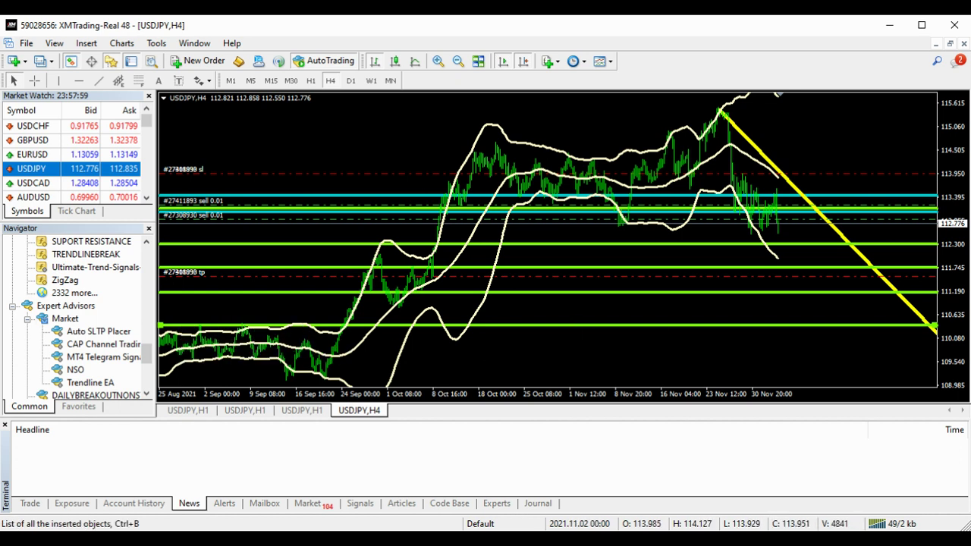
- Change the colour of the lowest horizontal line, at about 110.38, to orange
{"action": "double_click", "coordinate": [449, 267]}
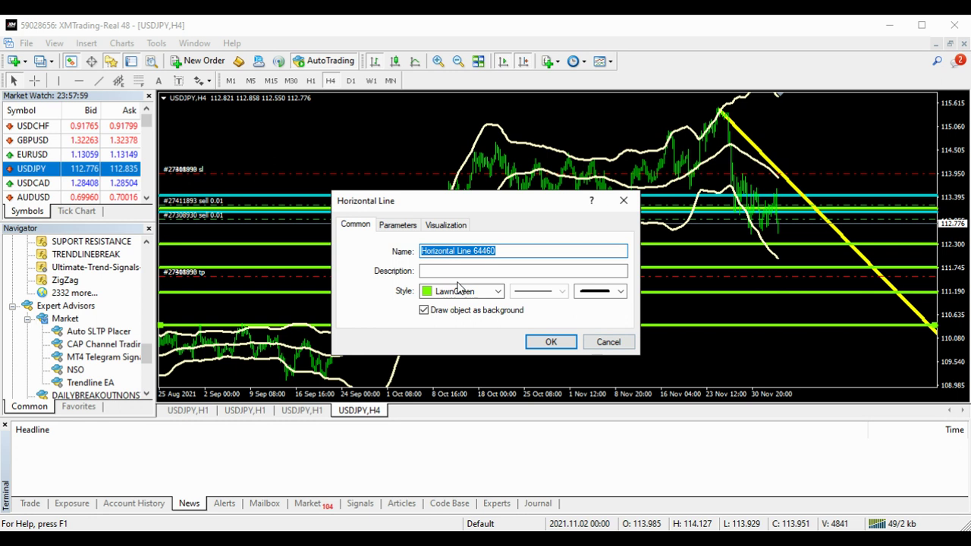
{"action": "left_click", "coordinate": [497, 292]}
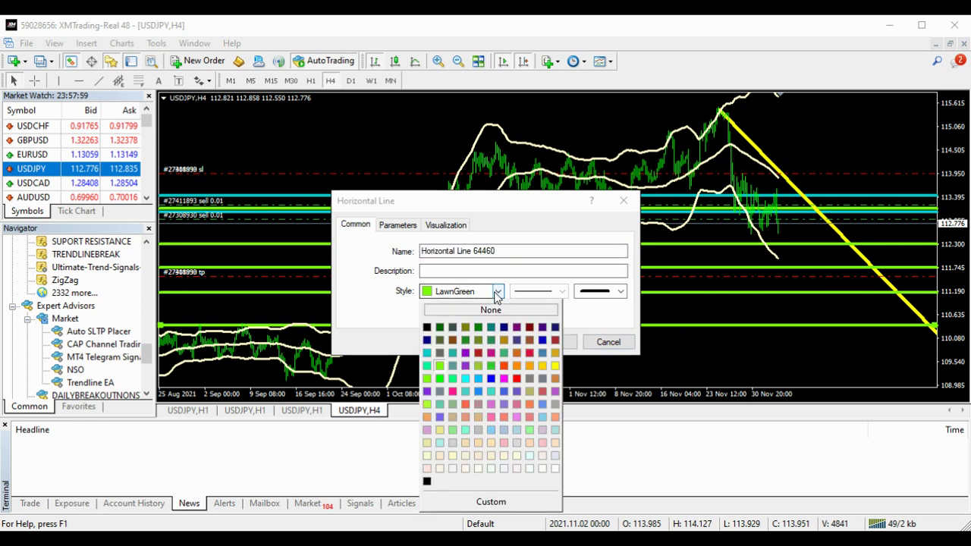
{"action": "left_click", "coordinate": [529, 367]}
{"action": "left_click", "coordinate": [558, 343]}
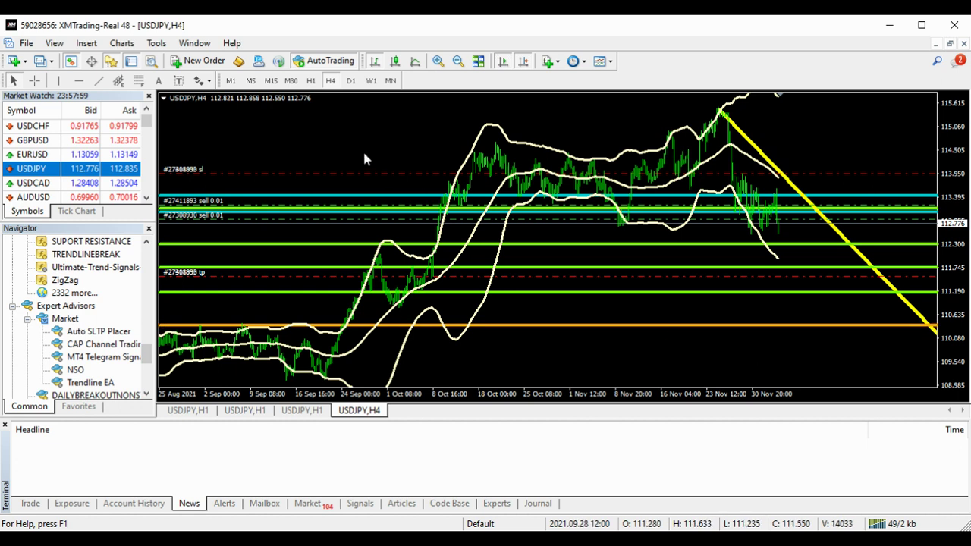
- Switch the USDJPY chart to the H1 timeframe and show it in full screen
{"action": "left_click", "coordinate": [310, 82]}
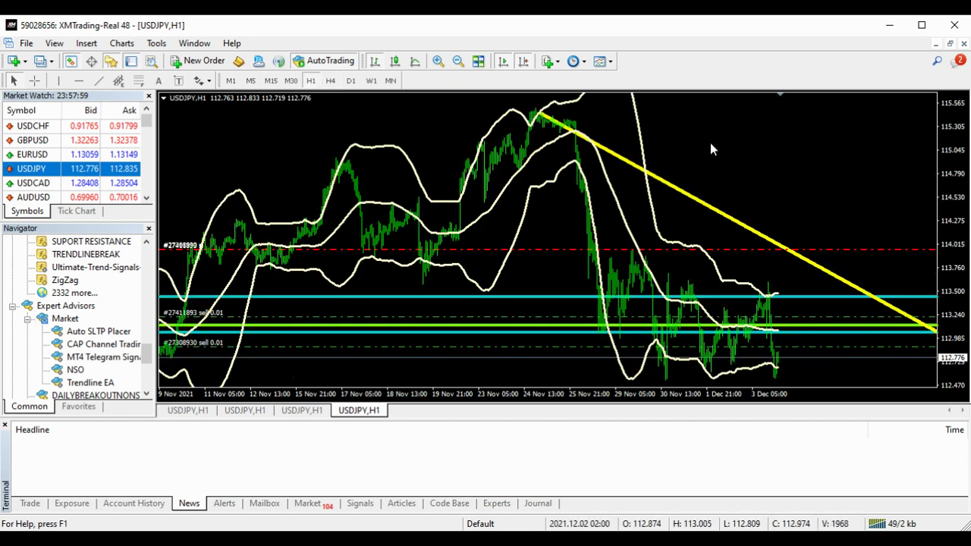
{"action": "left_click", "coordinate": [54, 44]}
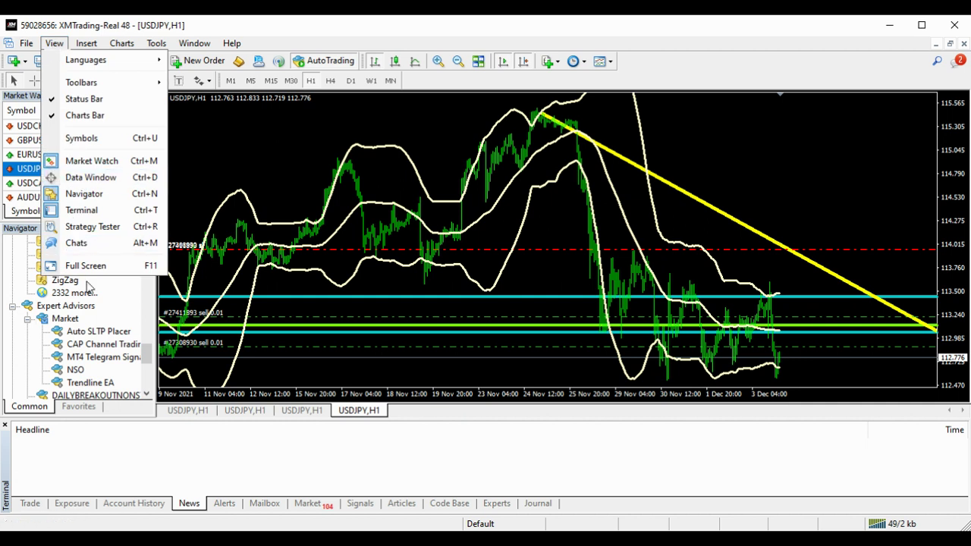
{"action": "left_click", "coordinate": [86, 265]}
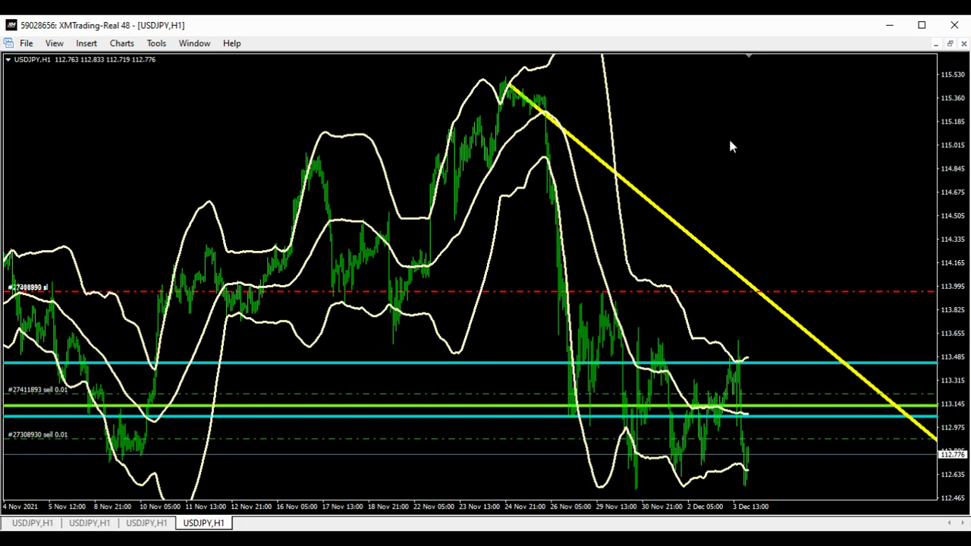
{"action": "left_click_drag", "start_coordinate": [730, 141], "coordinate": [695, 149]}
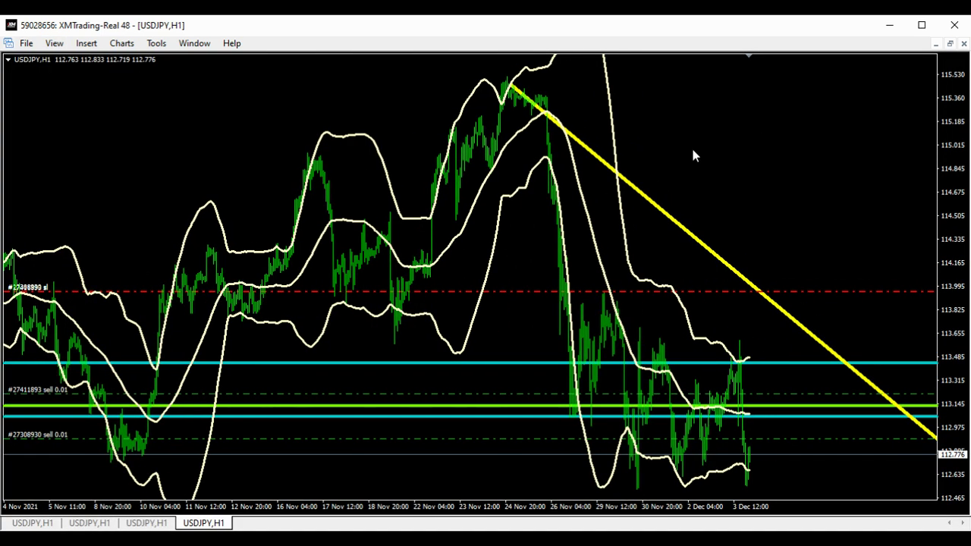